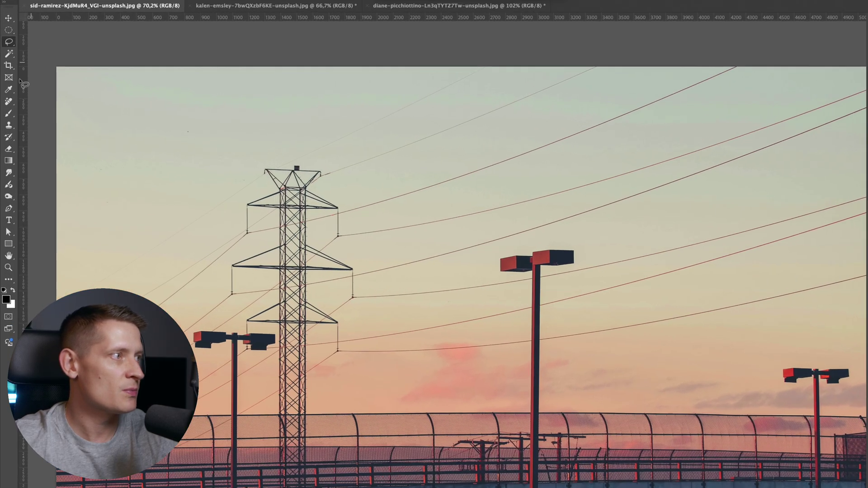
With the Remove Tool, run Find distractions > Wires and cables to erase the sunset photo's power lines
right_click(9, 103)
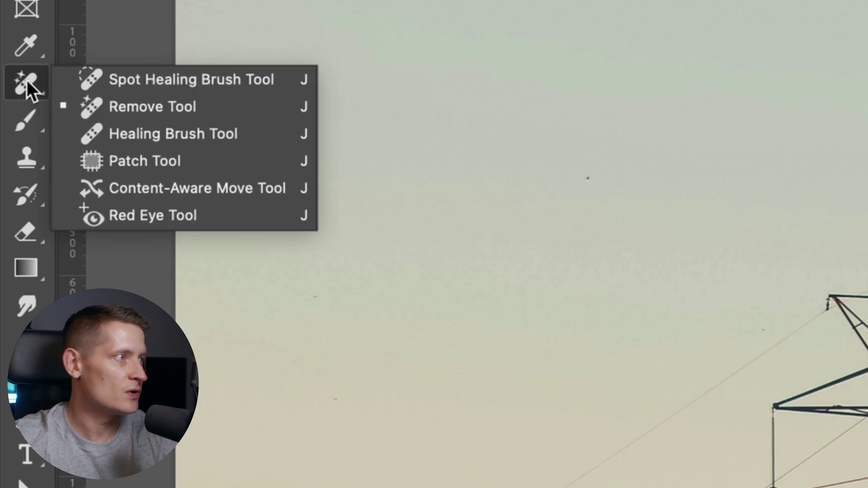
click(132, 109)
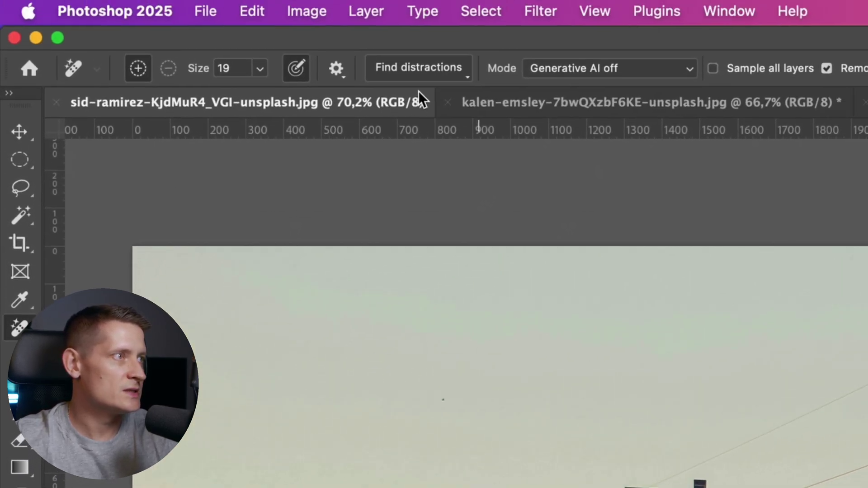
click(419, 68)
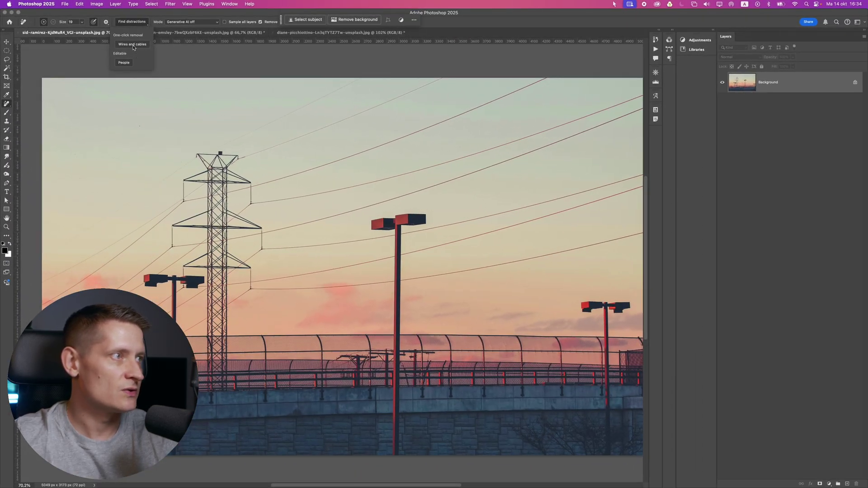
click(132, 44)
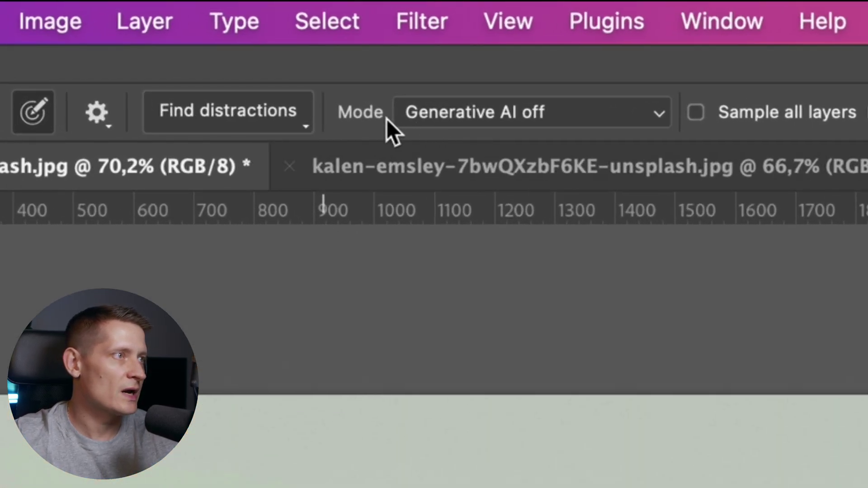
click(530, 117)
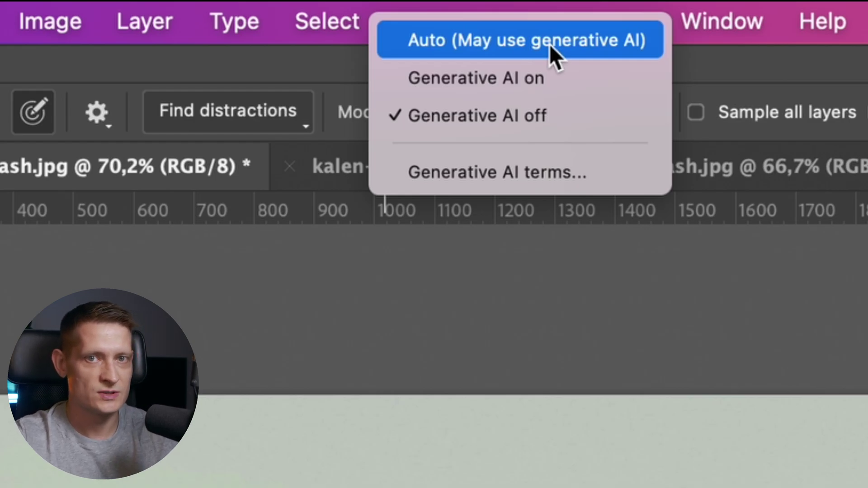
key(Escape)
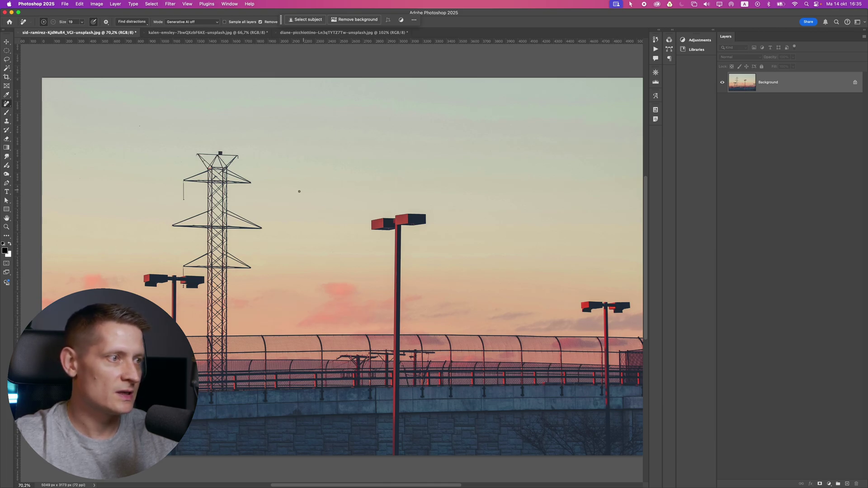
scroll(206, 218, up, 5)
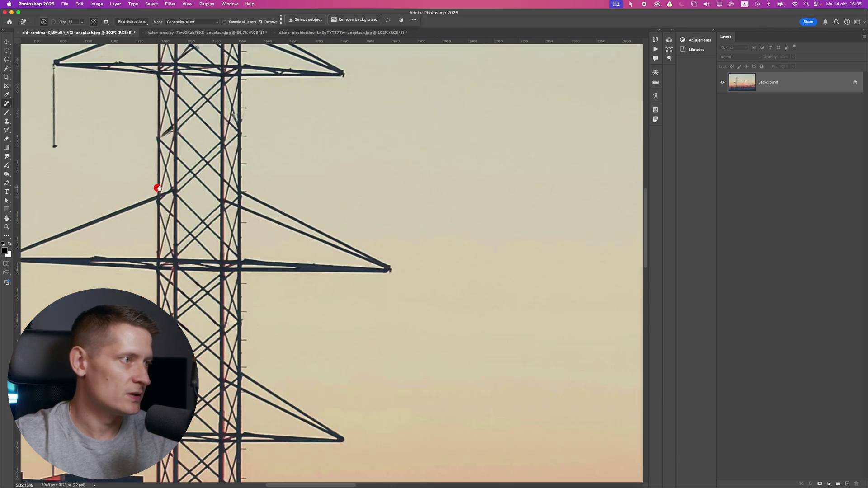
drag(158, 188, 388, 185)
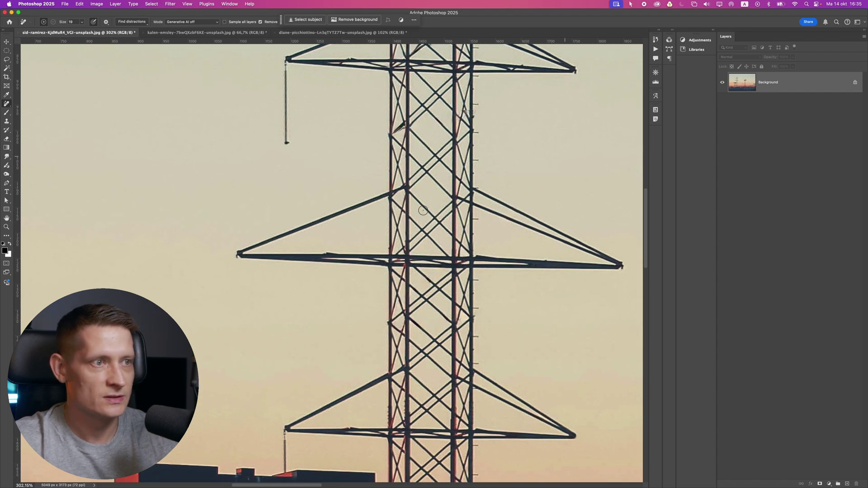
key(super+z)
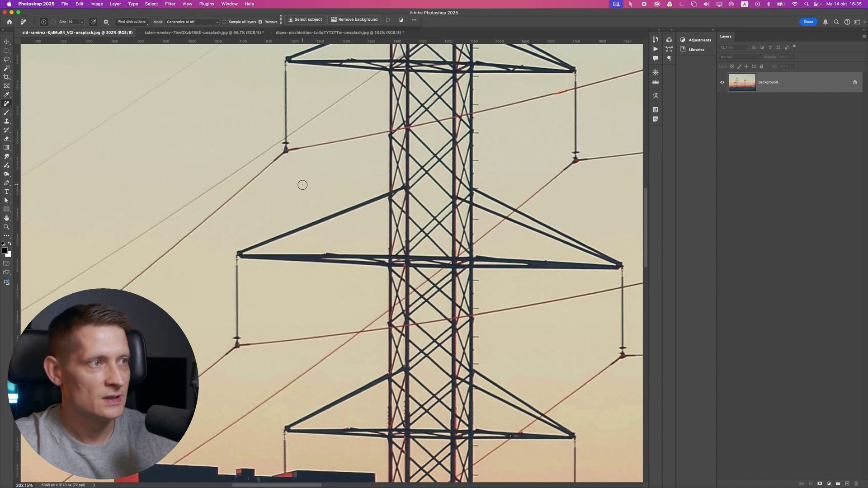
scroll(300, 184, up, 1)
click(79, 5)
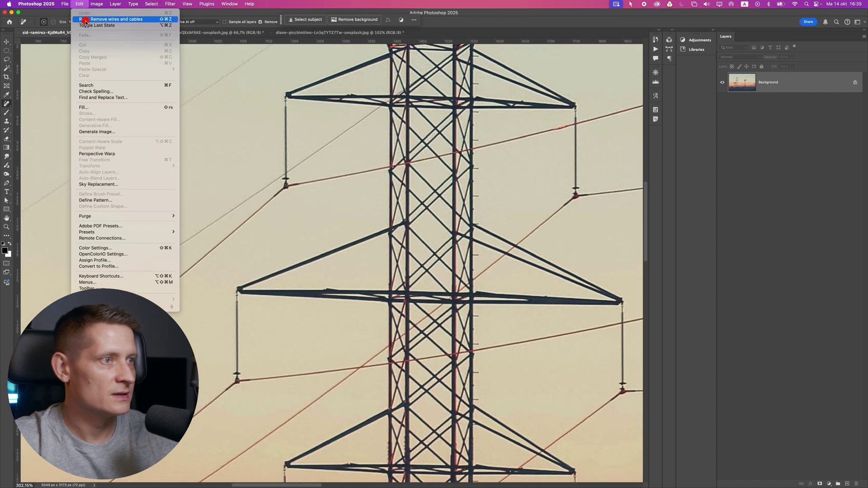
click(85, 21)
scroll(341, 256, down, 5)
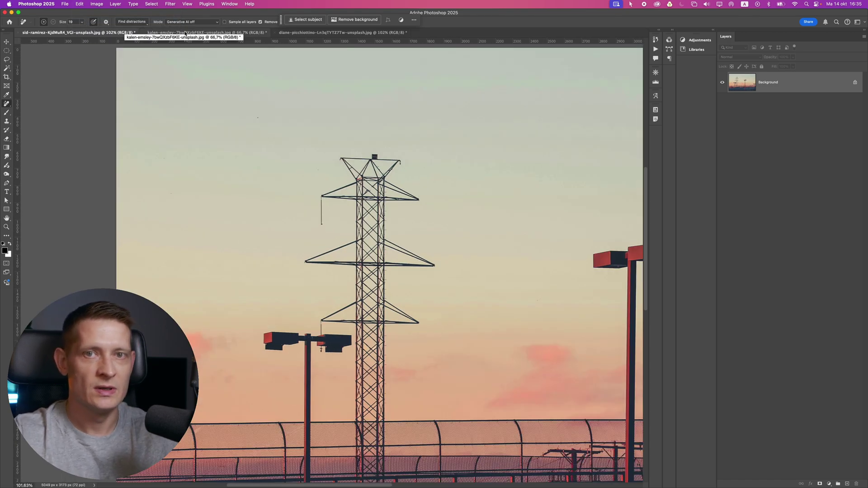
On the mountain-ridge photo, run Find distractions > People to remove the hiker
click(185, 33)
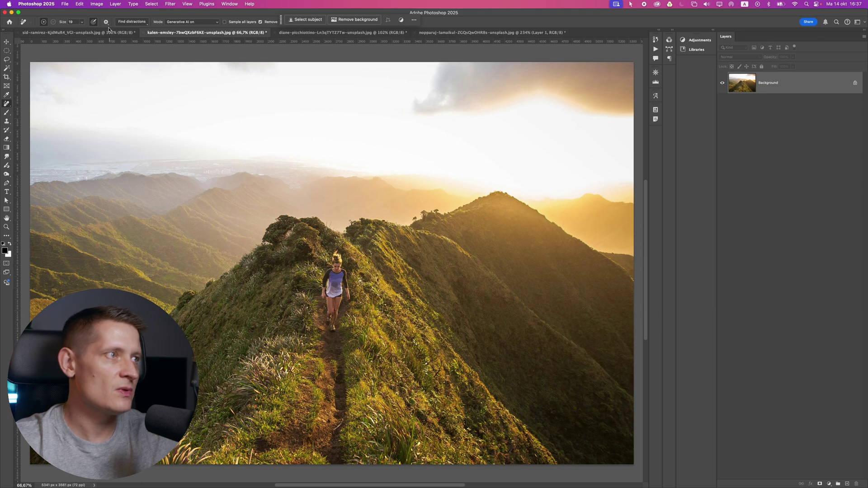
click(136, 22)
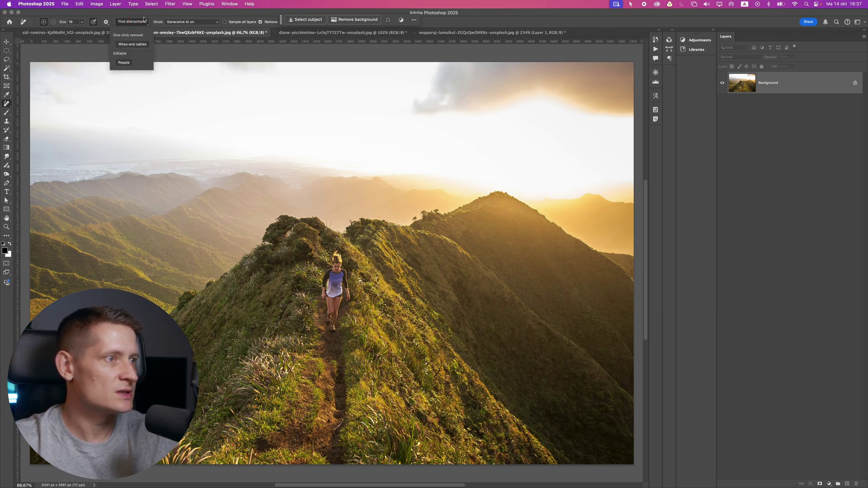
click(131, 48)
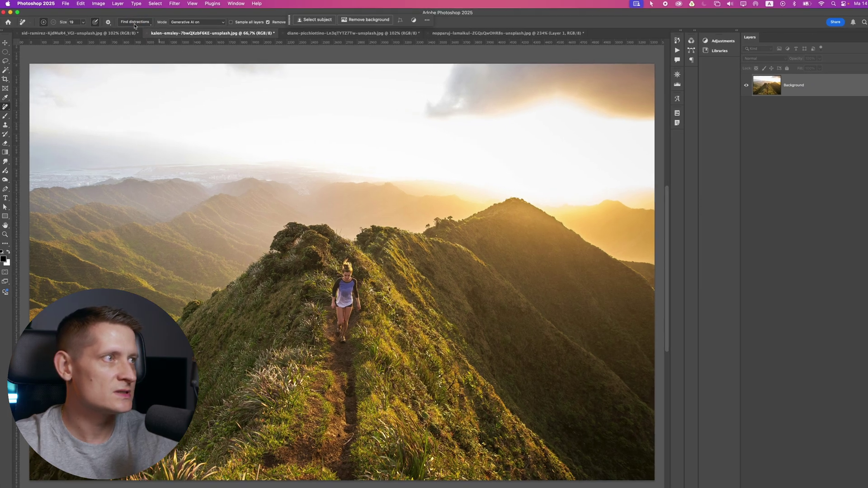
click(131, 21)
click(125, 57)
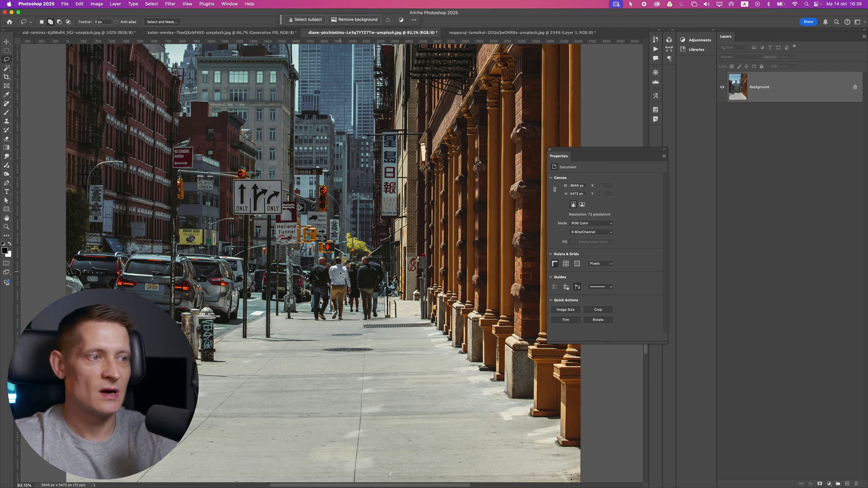
Set the Remove Tool's generative AI mode off and detect the sidewalk pedestrians with Find distractions > People
scroll(328, 216, down, 2)
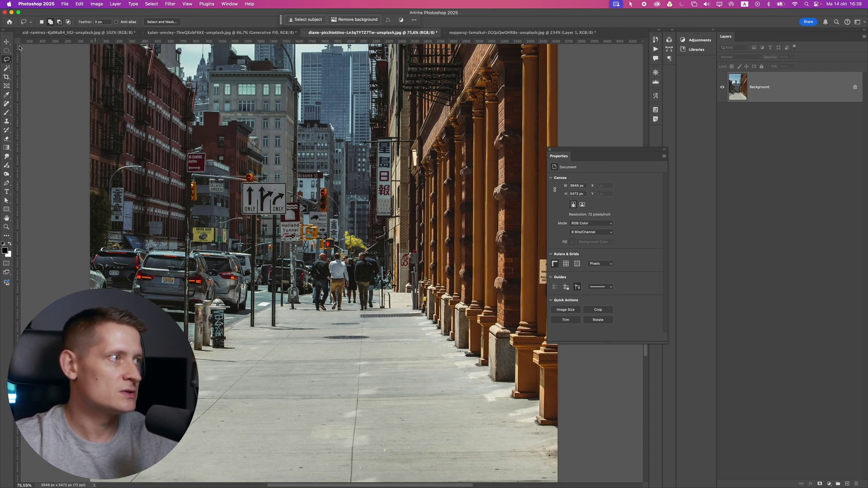
right_click(8, 105)
click(34, 110)
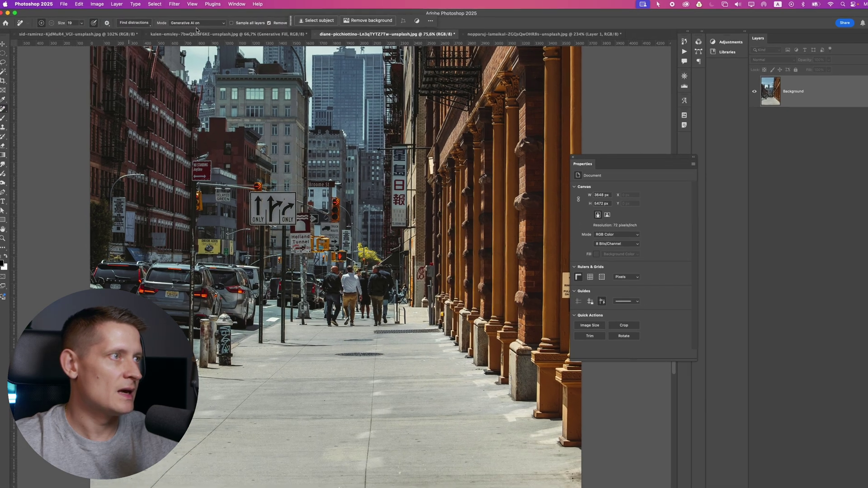
click(192, 21)
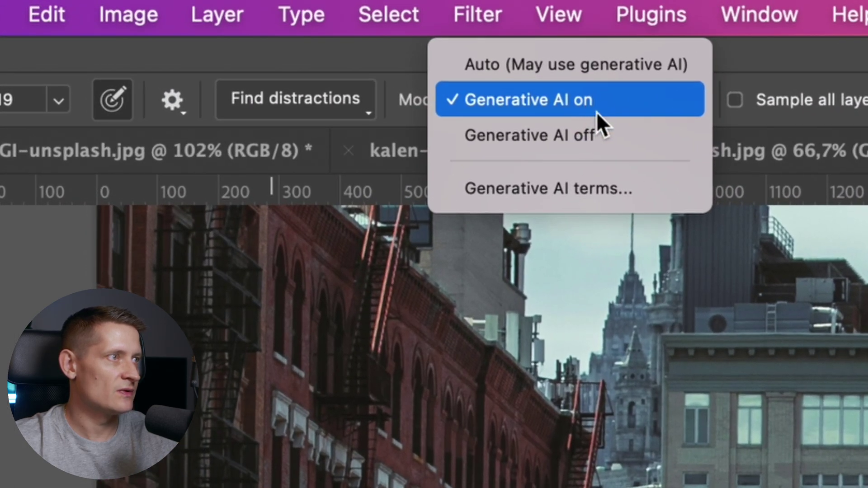
click(601, 135)
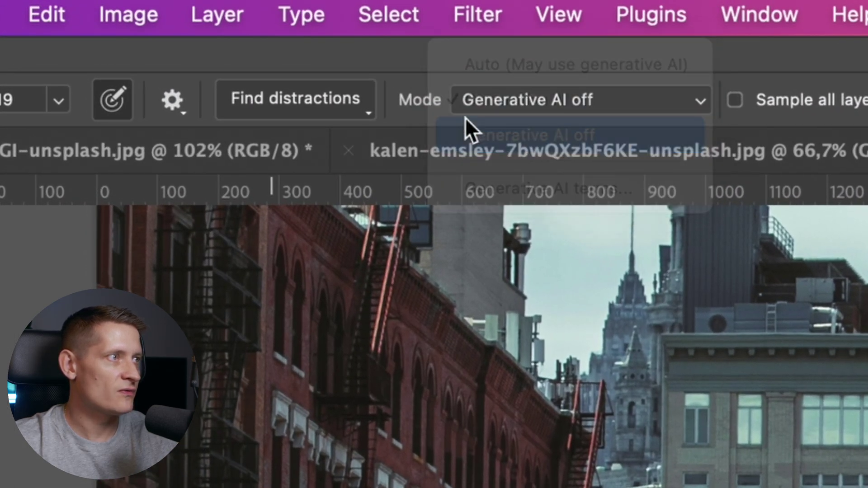
click(320, 102)
click(263, 284)
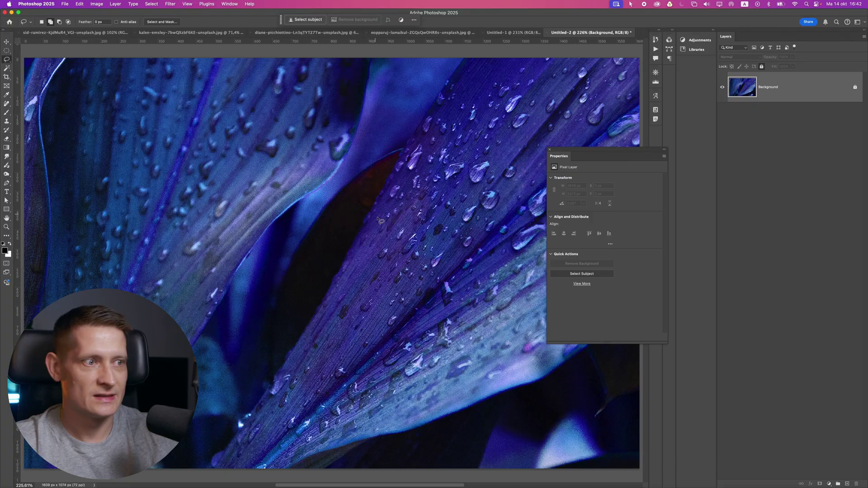
Lasso the dark gap between the leaves and generate a 'frog' fill there
key(super+minus)
mouse_move(436, 193)
mouse_down()
mouse_move(333, 223)
mouse_move(380, 291)
mouse_up()
drag(442, 185, 441, 187)
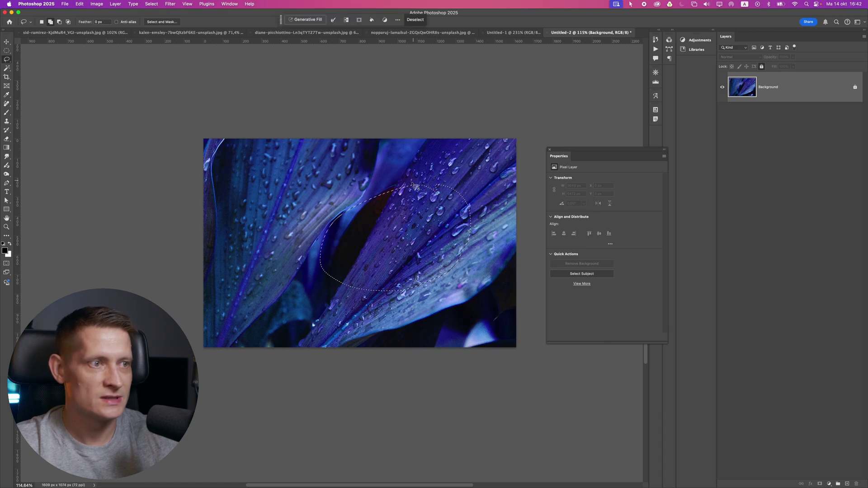
key(super+equal)
click(304, 21)
text(frog)
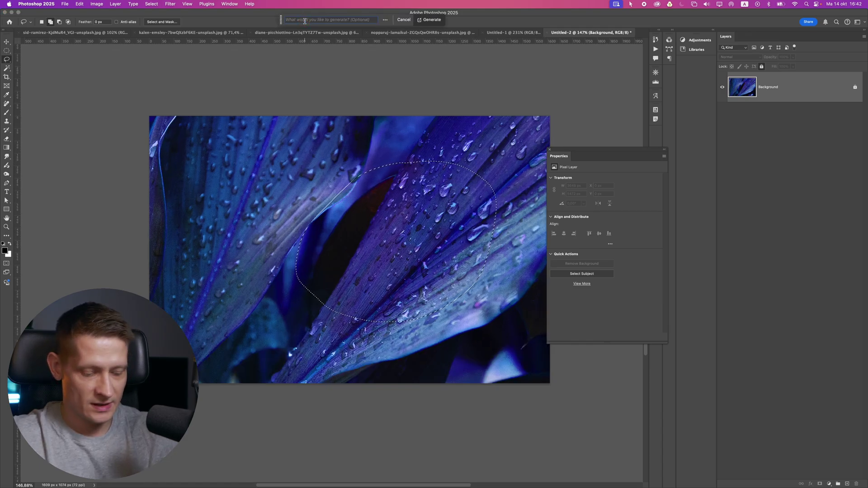
key(Return)
Compare the frog variations and keep the purple-and-orange one
scroll(458, 134, up, 5)
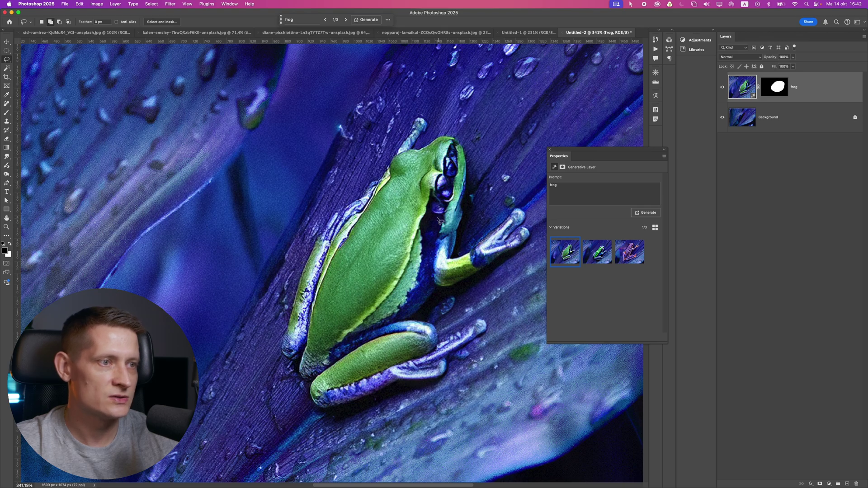
click(596, 251)
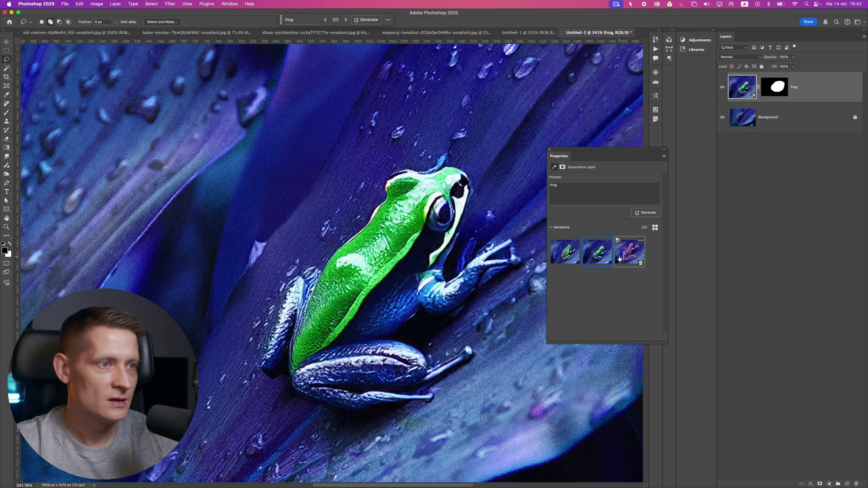
scroll(447, 247, down, 2)
click(638, 256)
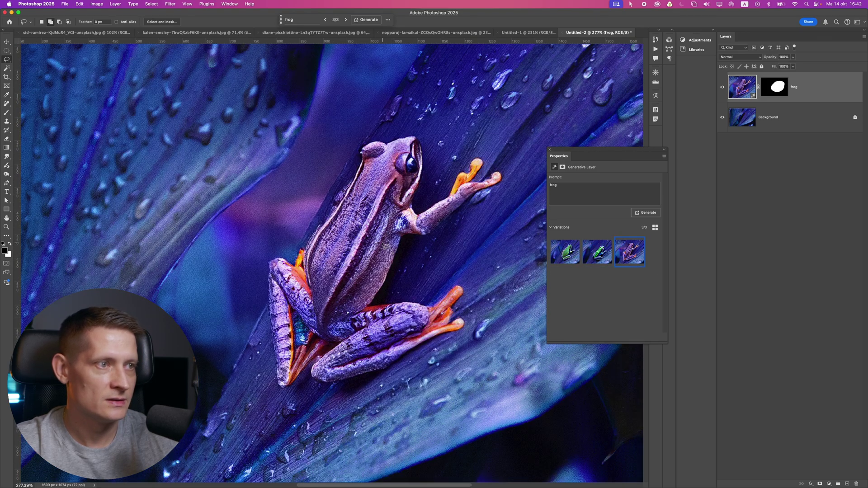
scroll(385, 245, down, 3)
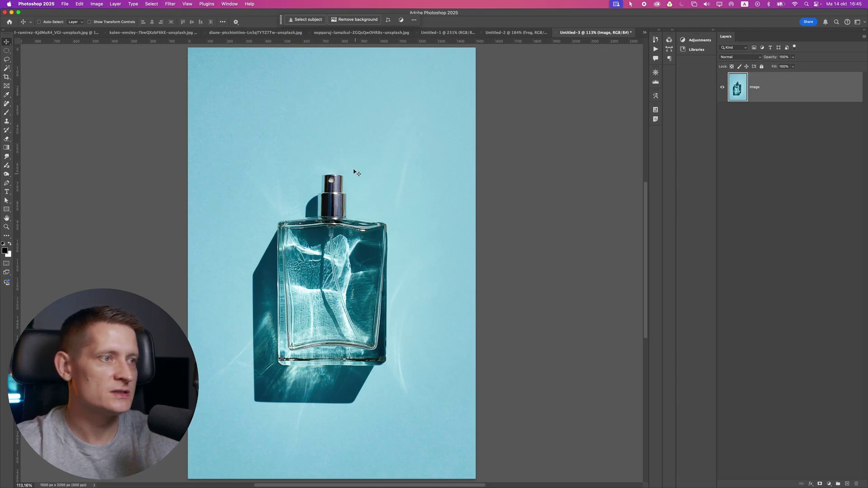
Remove the perfume bottle's blue background, generate a 'jungle' backdrop, and keep the second variation
click(356, 19)
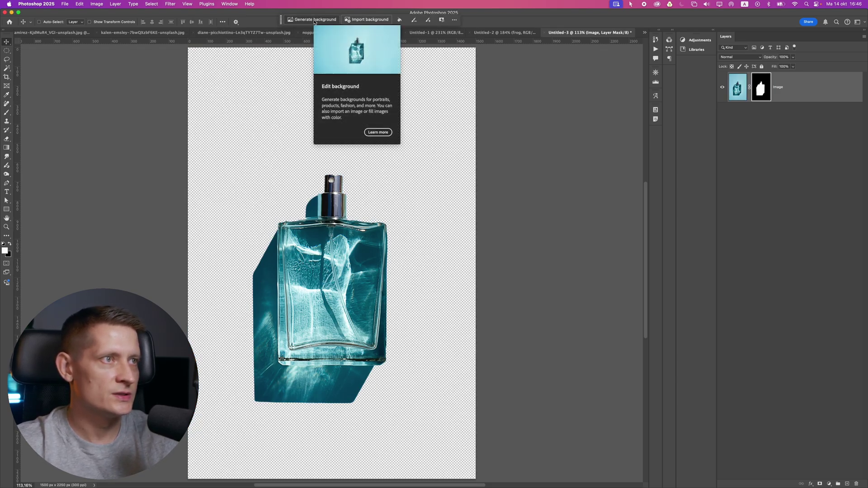
click(314, 20)
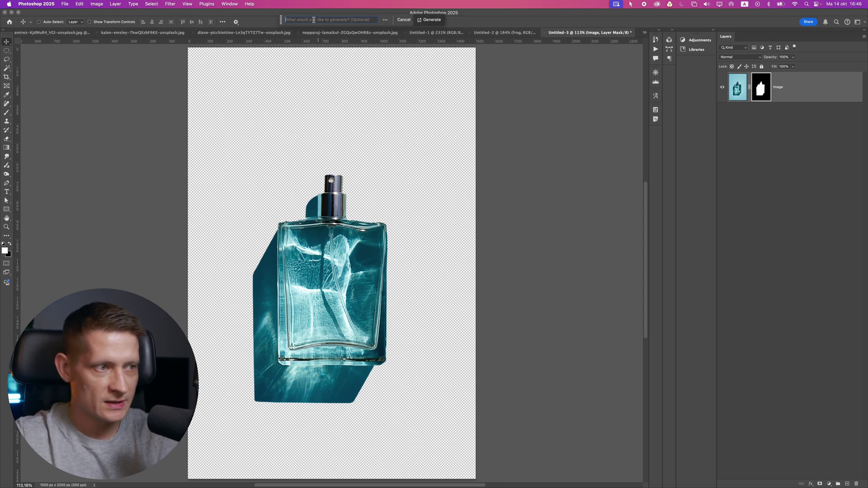
key(Return)
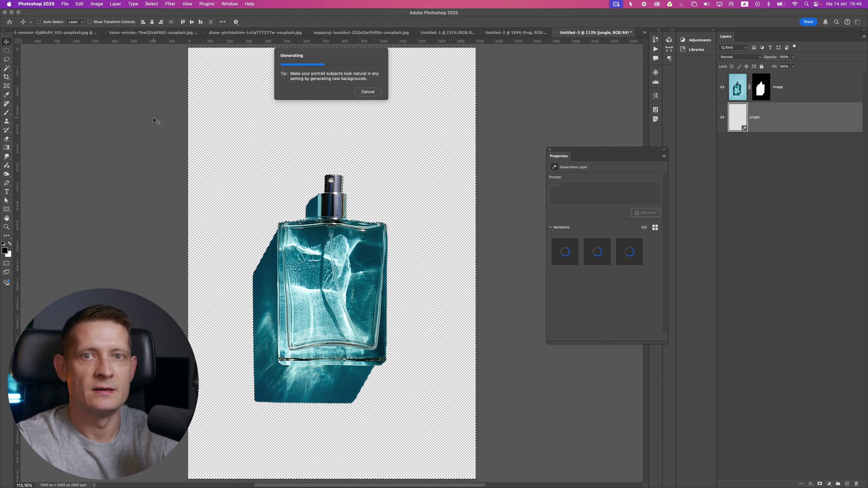
click(596, 249)
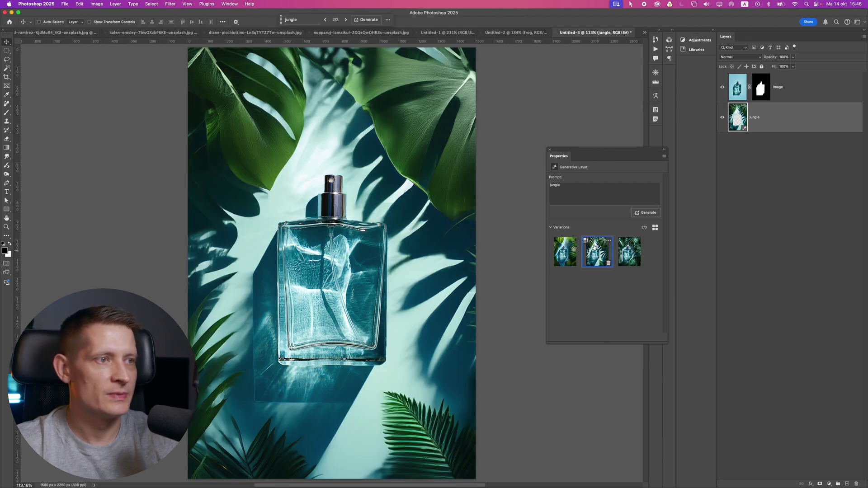
click(628, 253)
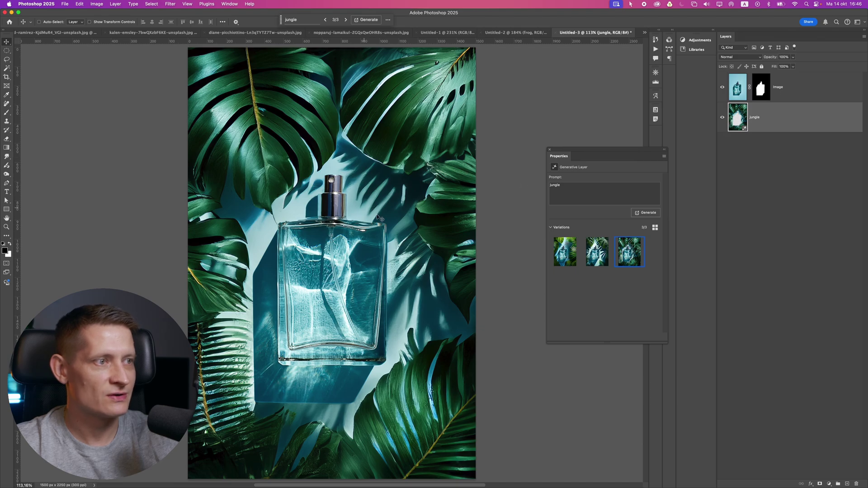
click(596, 251)
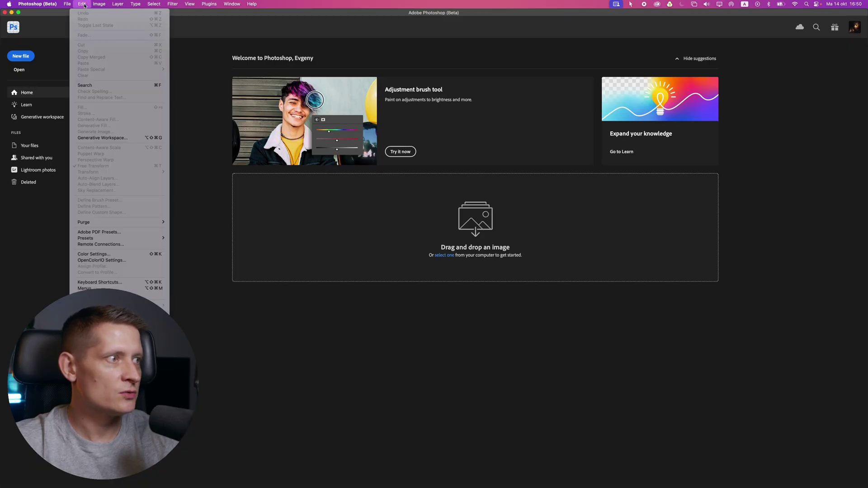
Open Edit > Generative Workspace to show the inspiration image gallery
click(111, 139)
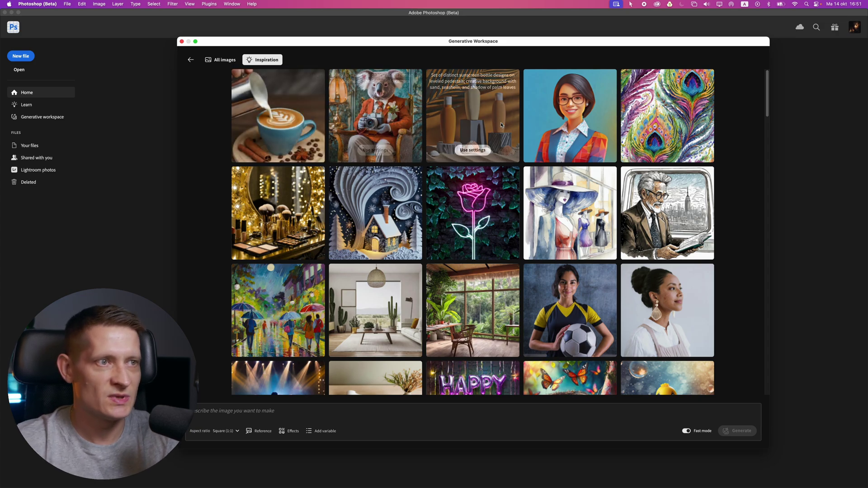
Load the leopard inspiration's prompt and style settings from the Inspiration grid
scroll(603, 204, down, 8)
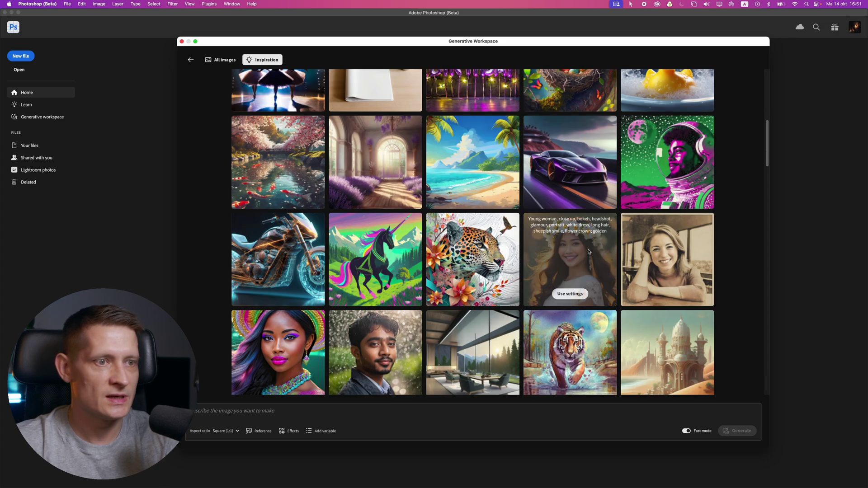
click(496, 246)
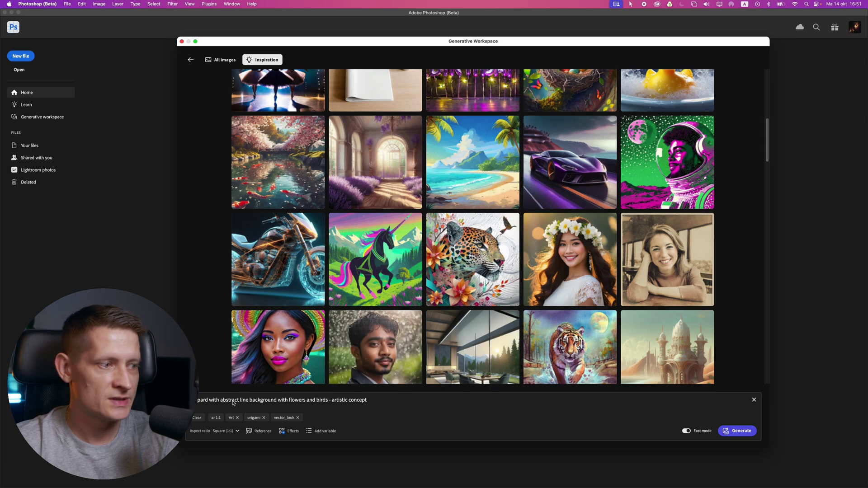
drag(222, 400, 312, 400)
click(367, 401)
click(242, 401)
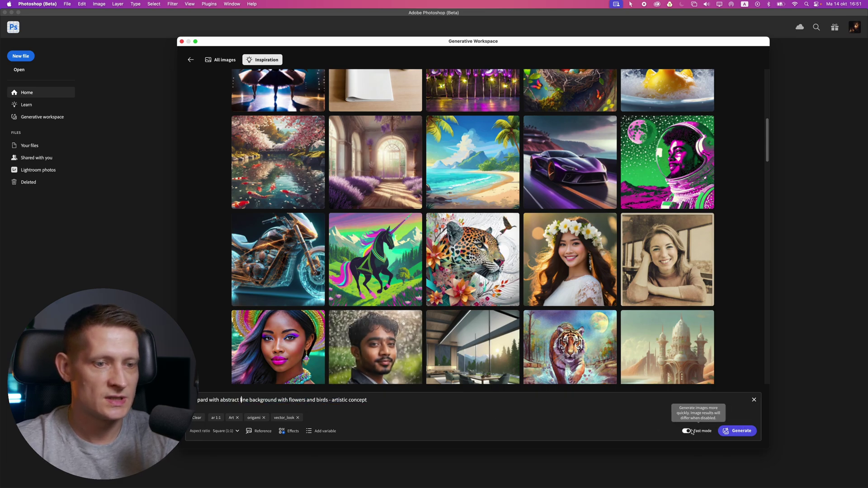
Generate the origami-style leopard images and view the fourth one's extra options
click(736, 431)
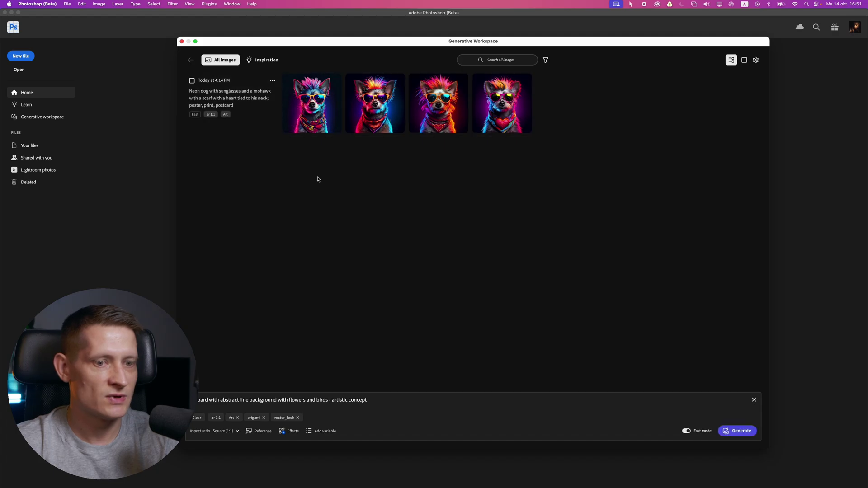
key(Return)
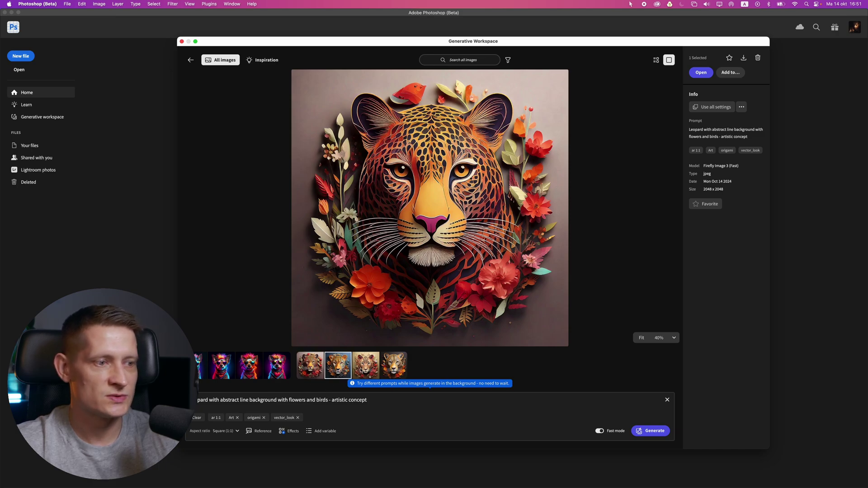
click(387, 372)
click(741, 108)
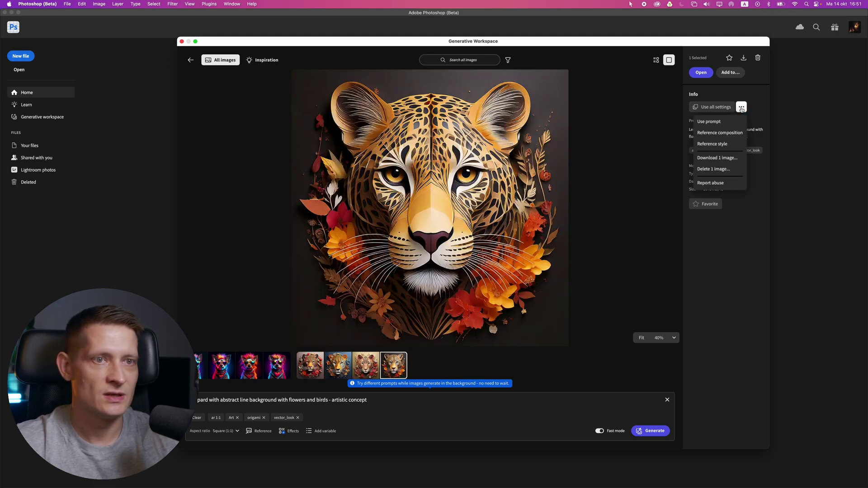